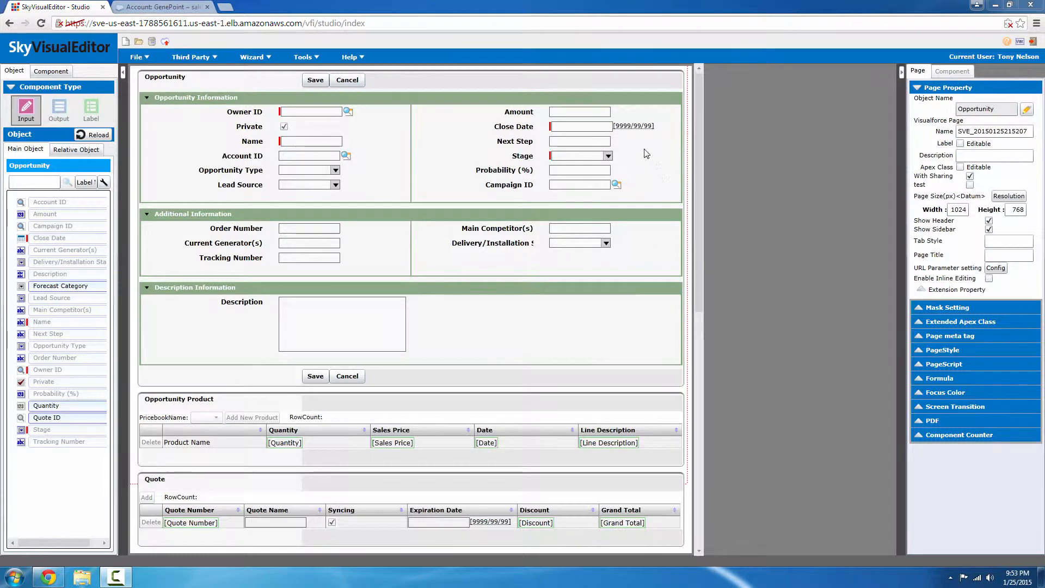
Step: Enable color settings for the Opportunity Information section and set its background color to black (#000000)
left_click(629, 96)
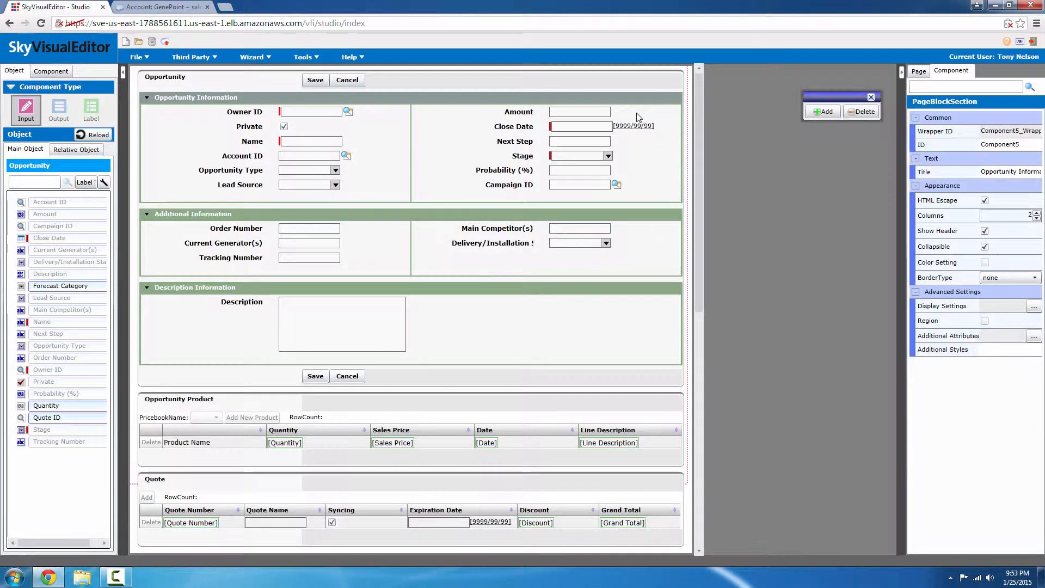
left_click(985, 262)
left_click(1034, 290)
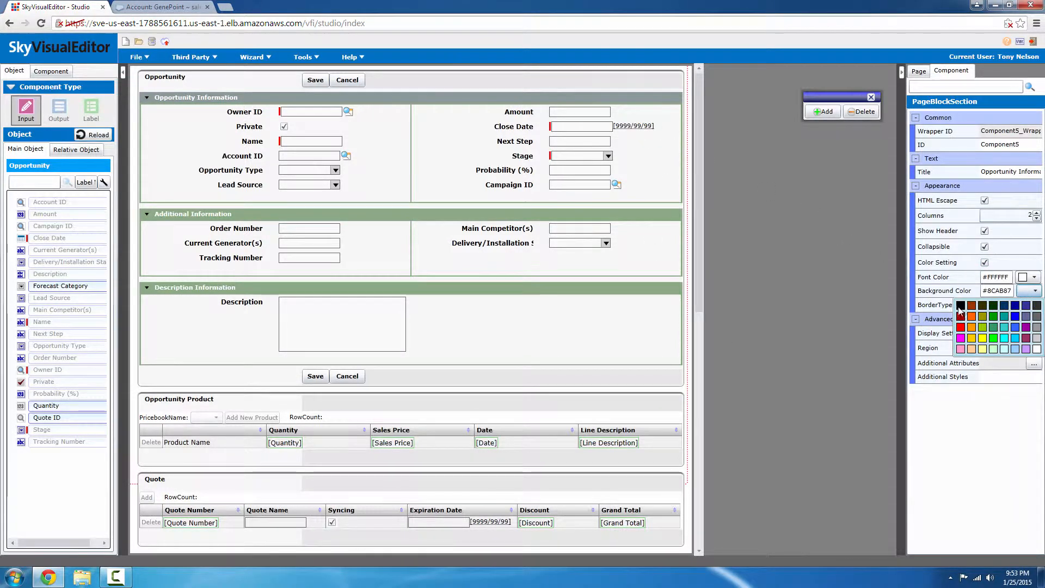
left_click(962, 312)
Step: Set the Opportunity Information section to 3 columns and move the Stage field into the third column
left_click(1038, 213)
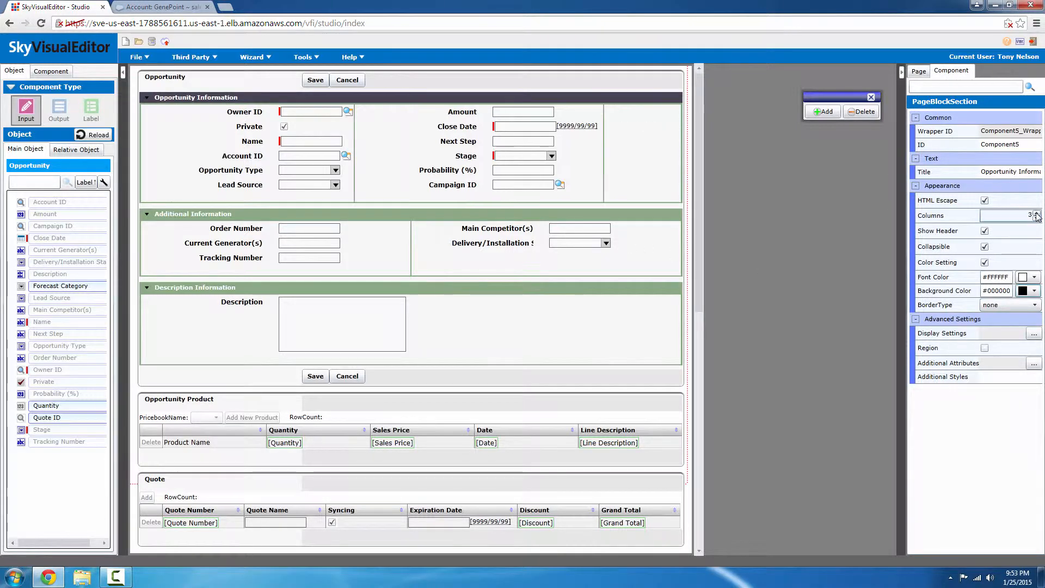
left_click_drag(512, 156, 773, 111)
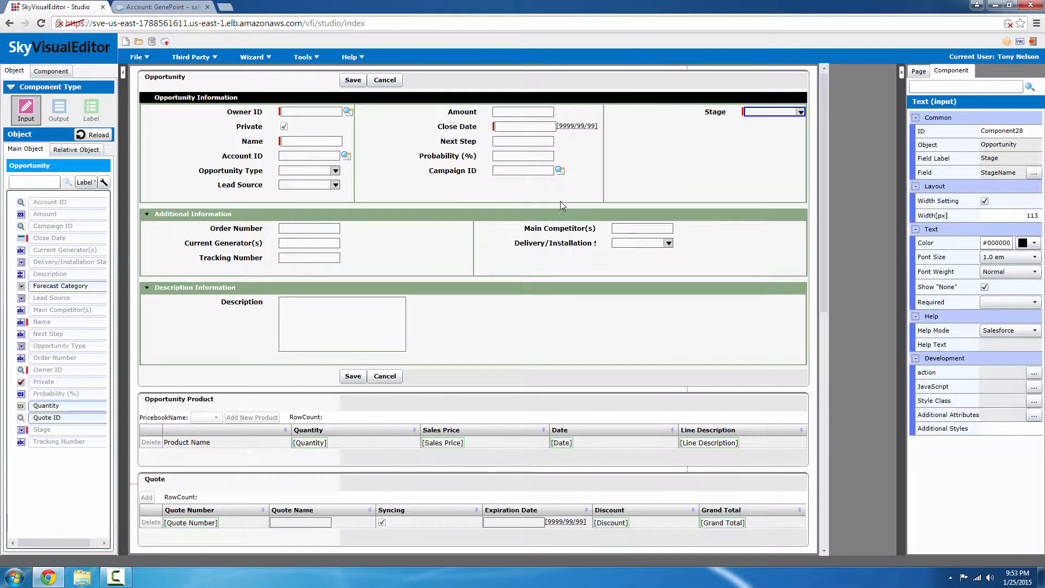
Step: Enable color settings for the Additional Information section and set its background color to green (#339966)
left_click(563, 212)
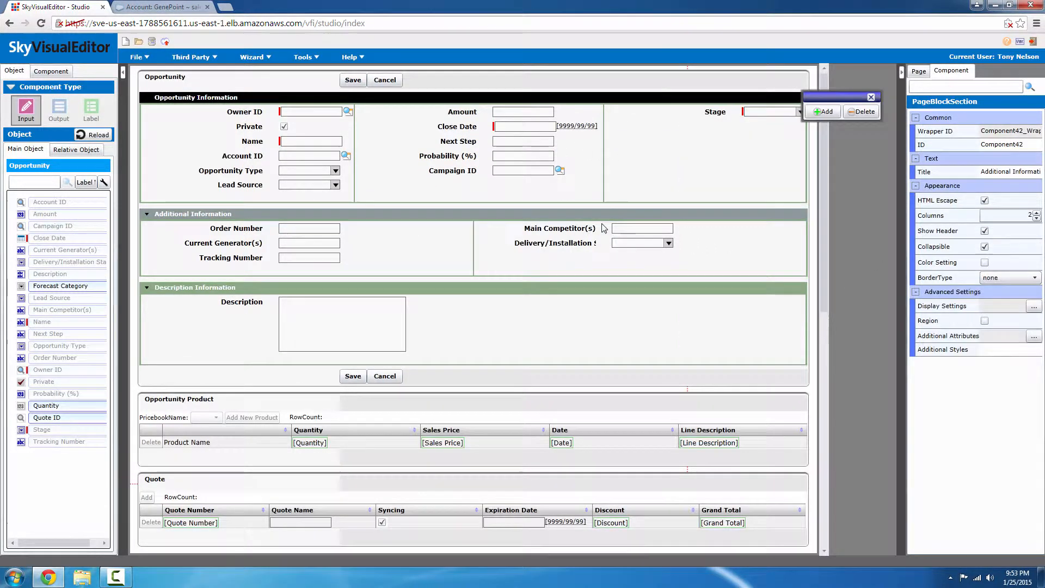
left_click(985, 263)
left_click(1036, 291)
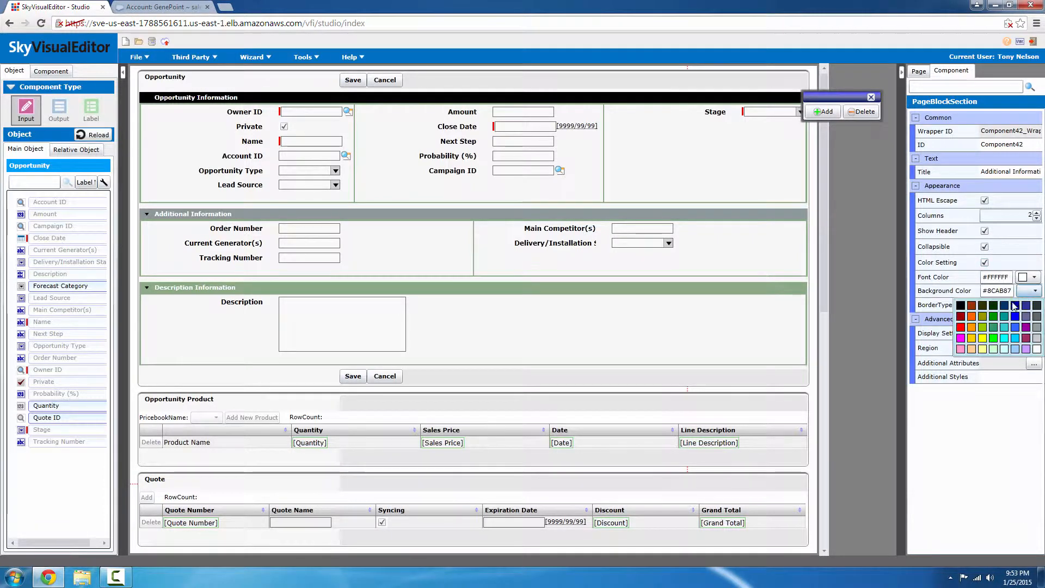
left_click(993, 329)
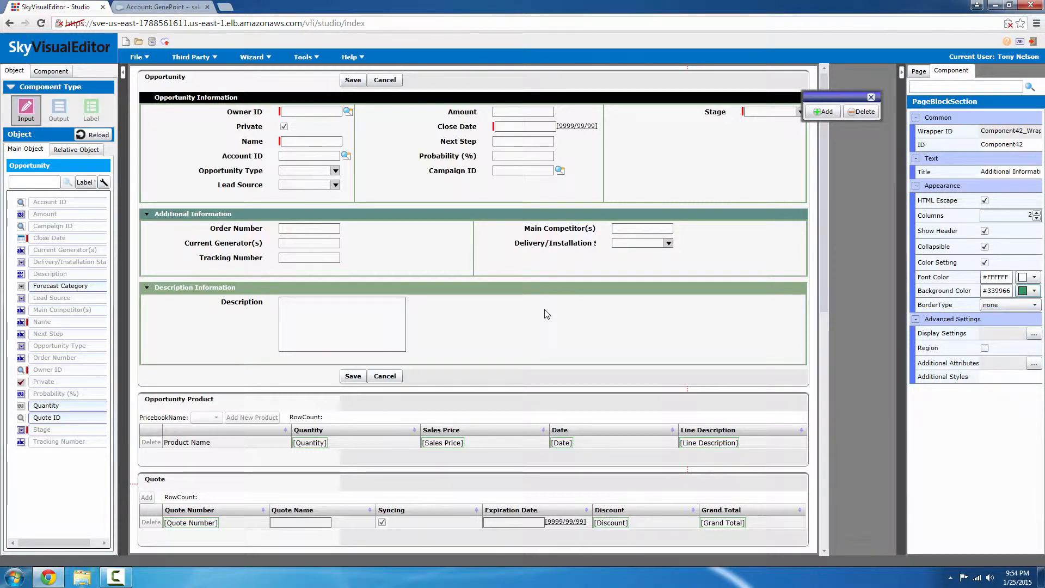
Step: Change the page's main object from Opportunity to Account
left_click(919, 71)
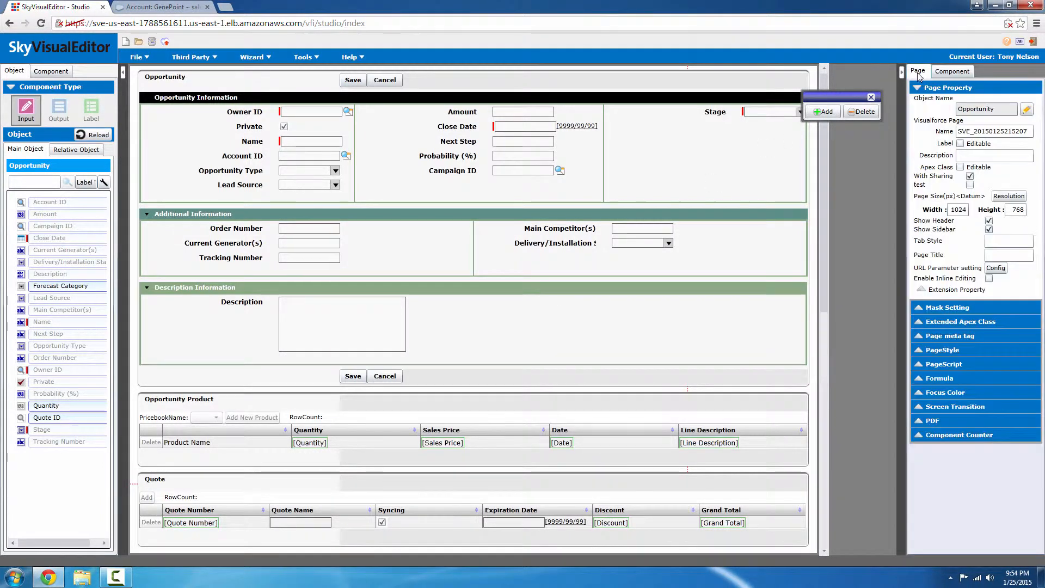
left_click(871, 97)
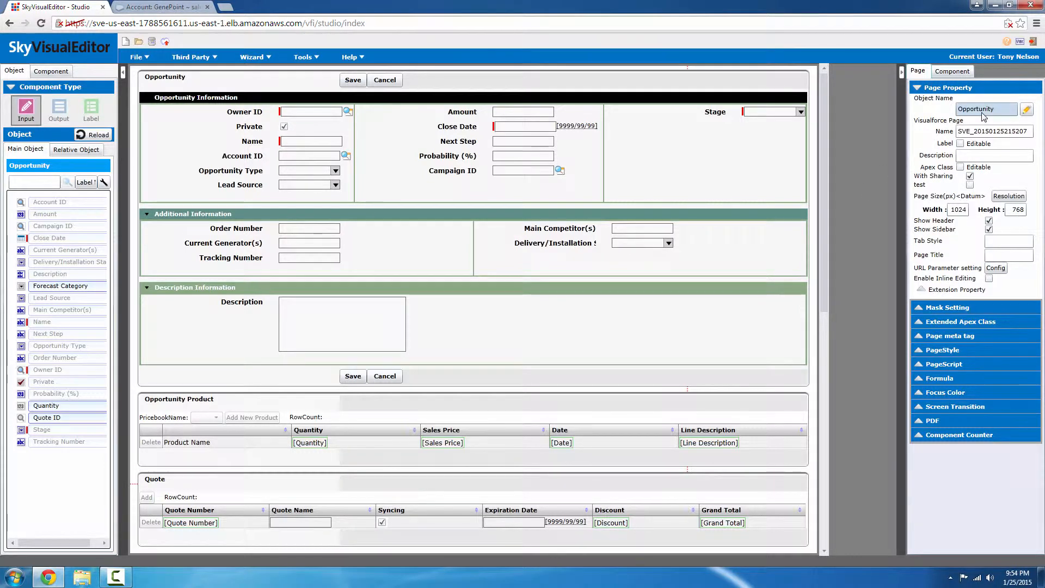
left_click(1027, 111)
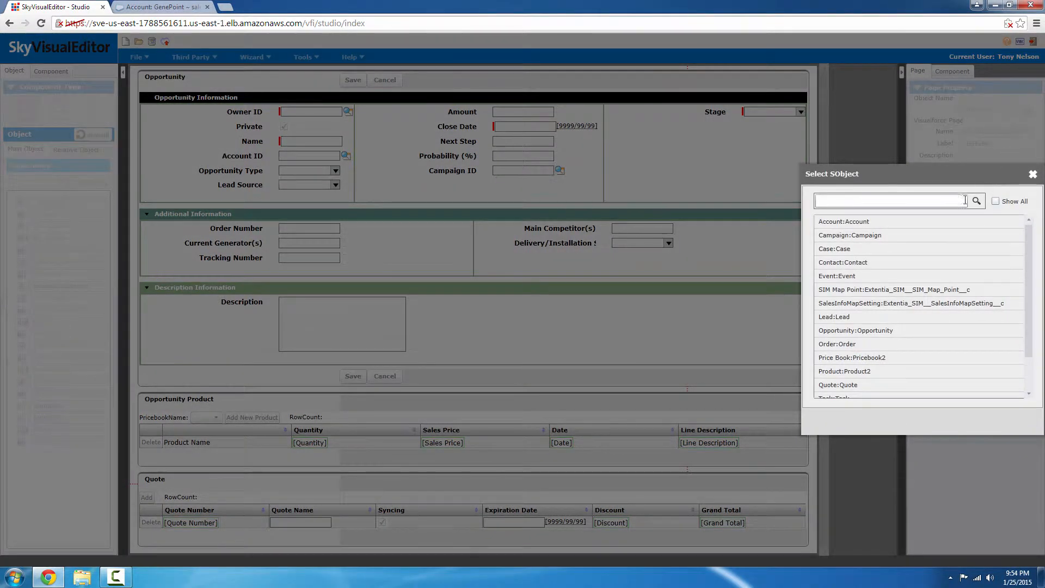
left_click(946, 225)
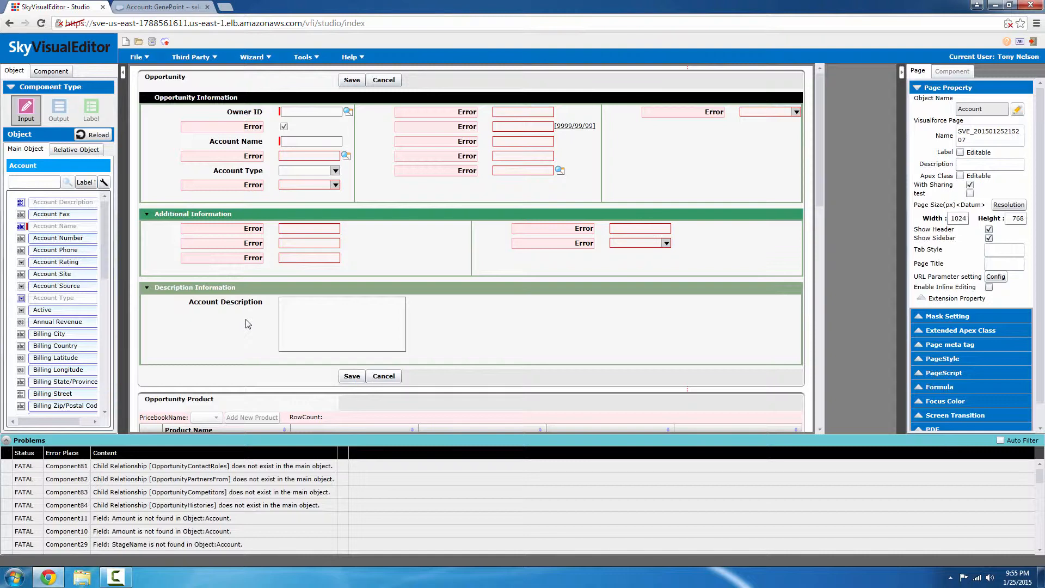
Step: Locate the component behind the problem about the missing Amount field and inspect its input's properties
left_click(231, 518)
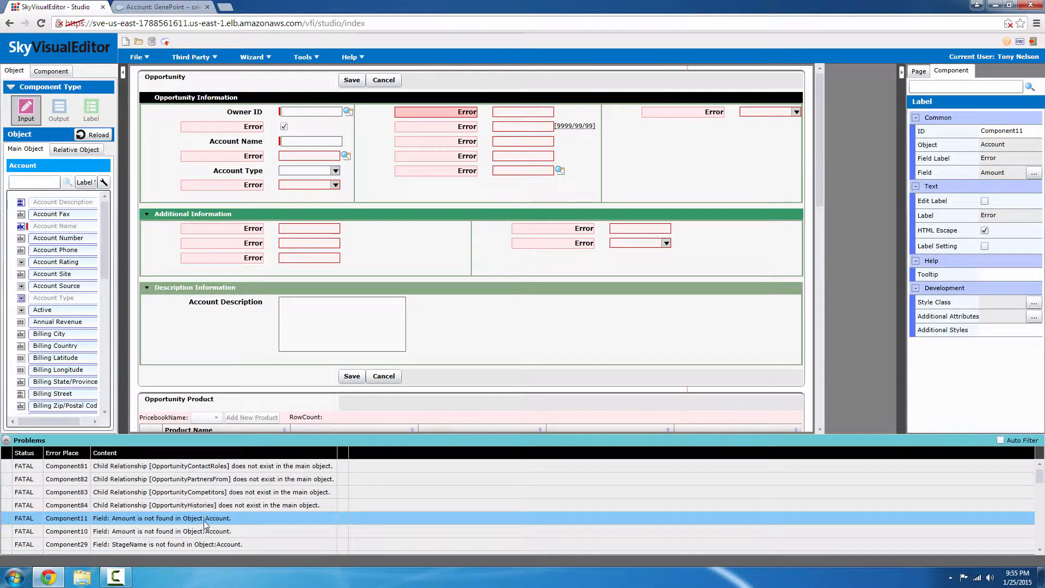
left_click(506, 115)
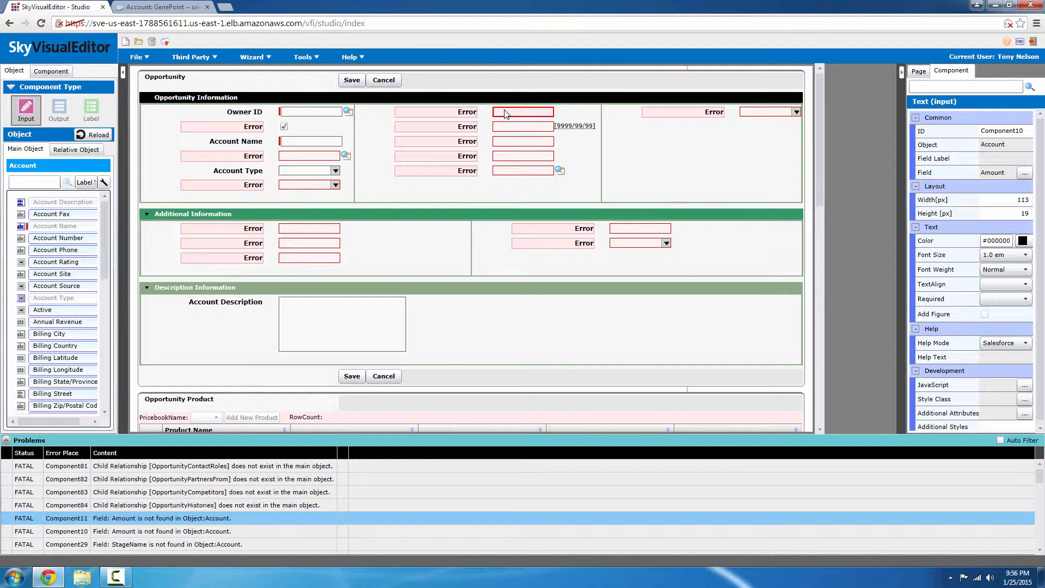
Step: Remove the four invalid related lists at the end of the page and the Opportunity Product block
scroll(509, 115, "down", 3)
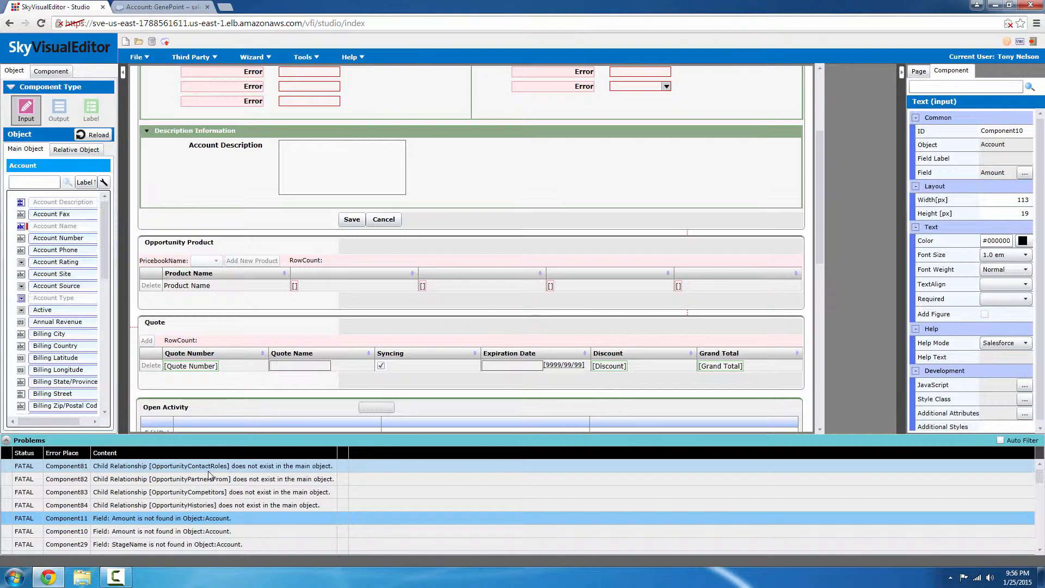
scroll(371, 370, "down", 6)
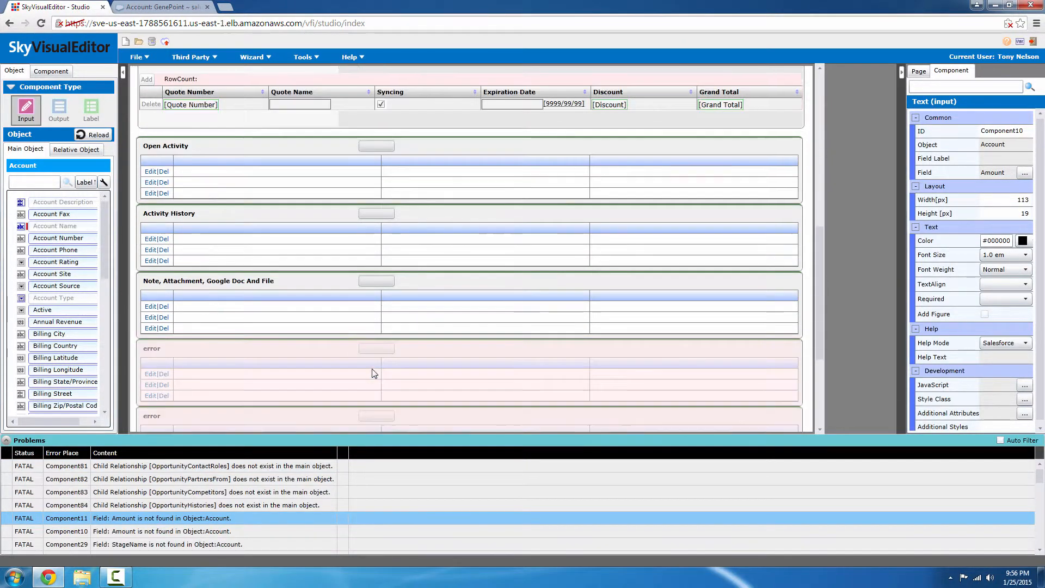
scroll(365, 363, "down", 2)
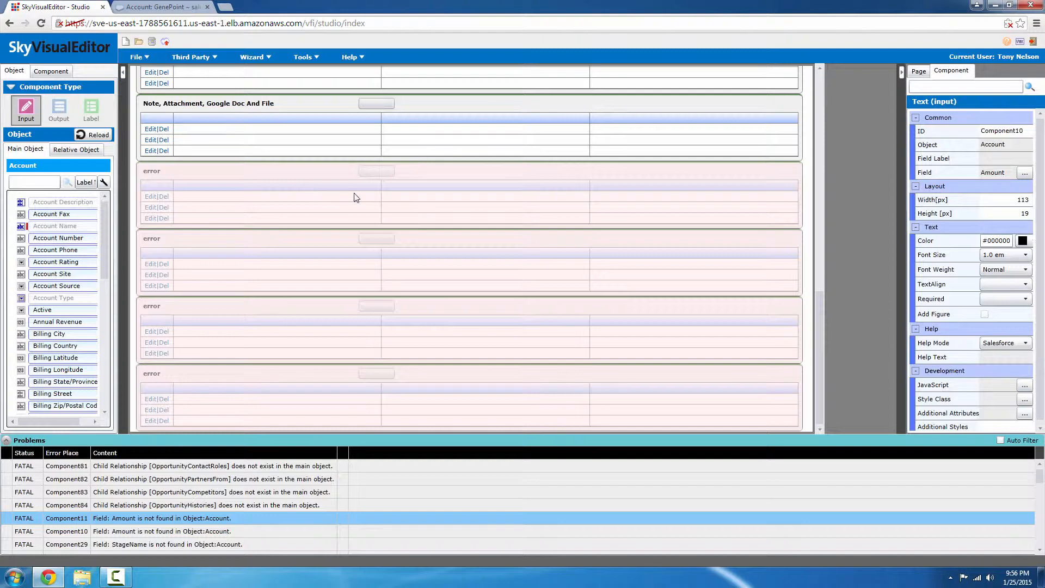
left_click_drag(355, 196, 82, 215)
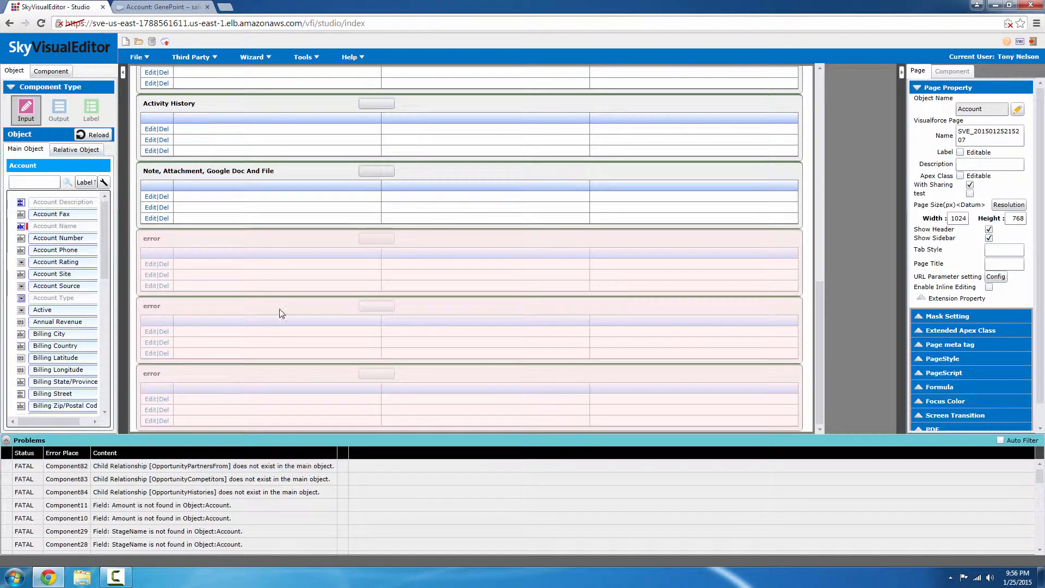
left_click_drag(306, 282, 68, 301)
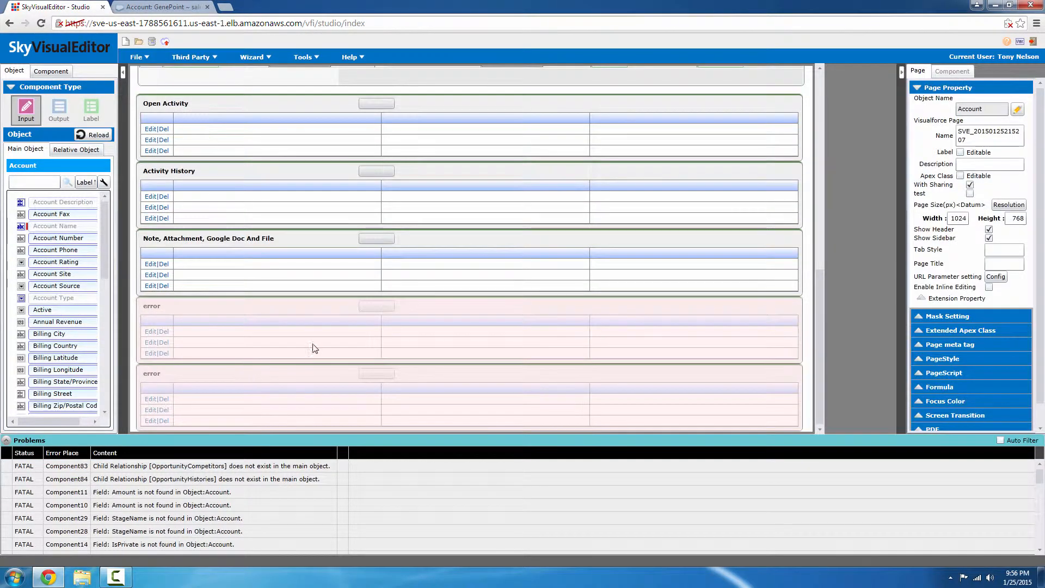
left_click_drag(313, 350, 94, 350)
left_click_drag(282, 412, 76, 375)
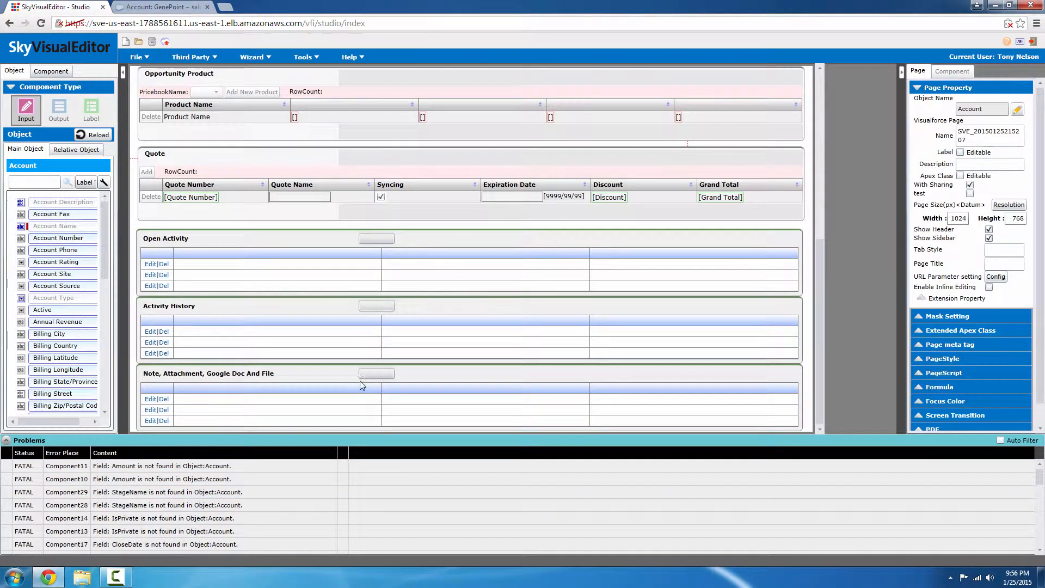
scroll(363, 383, "up", 4)
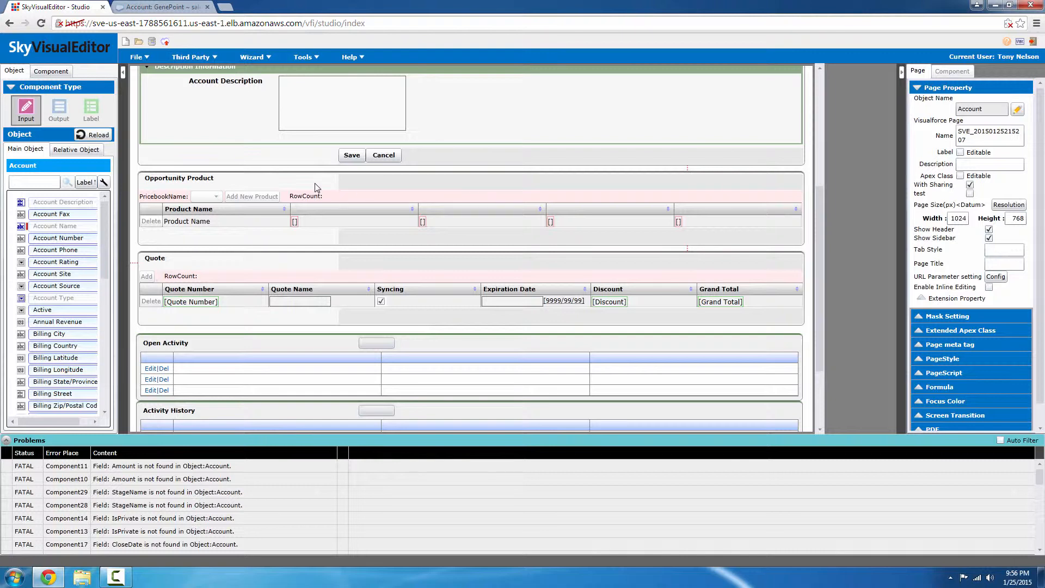
left_click_drag(314, 184, 86, 220)
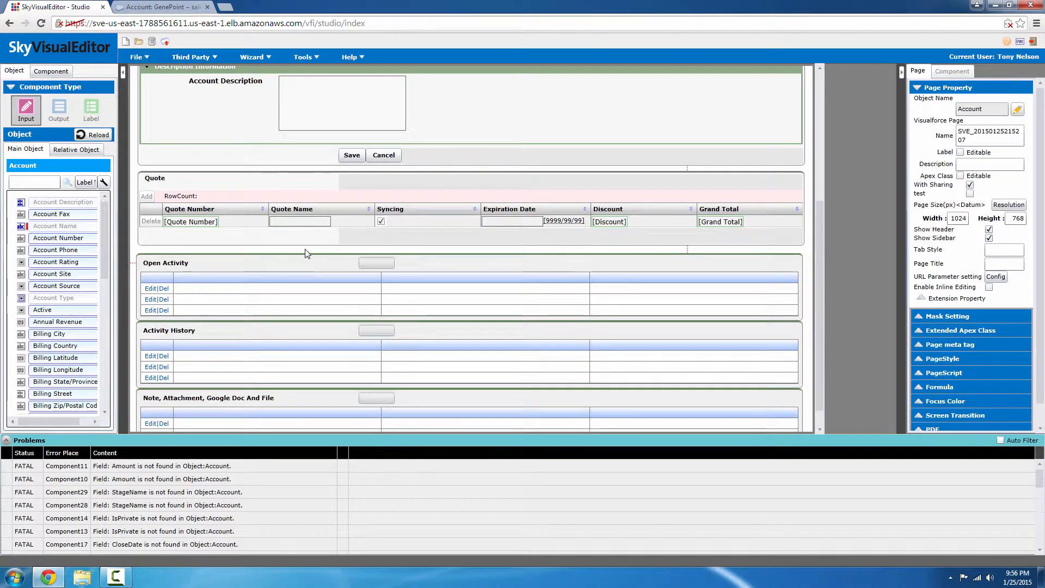
Step: Change the Quote data table's object to Contact and select its surrounding page block
left_click(361, 200)
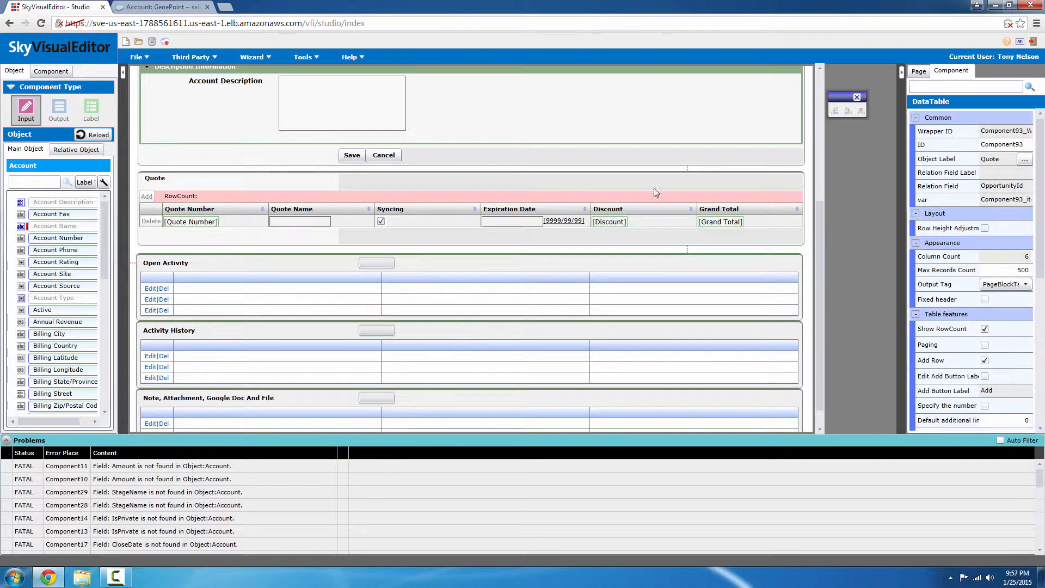
left_click(1026, 161)
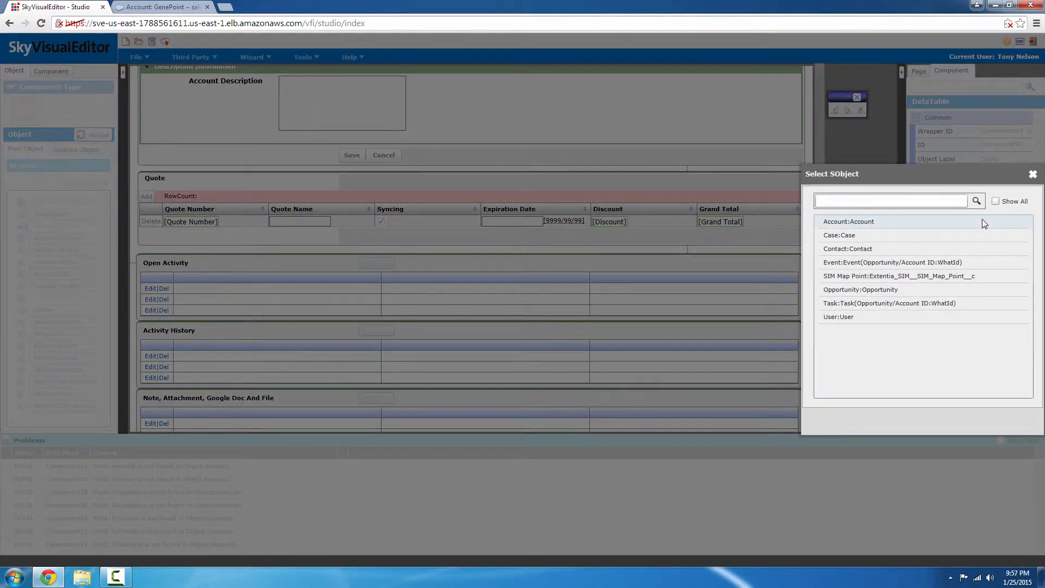
left_click(965, 249)
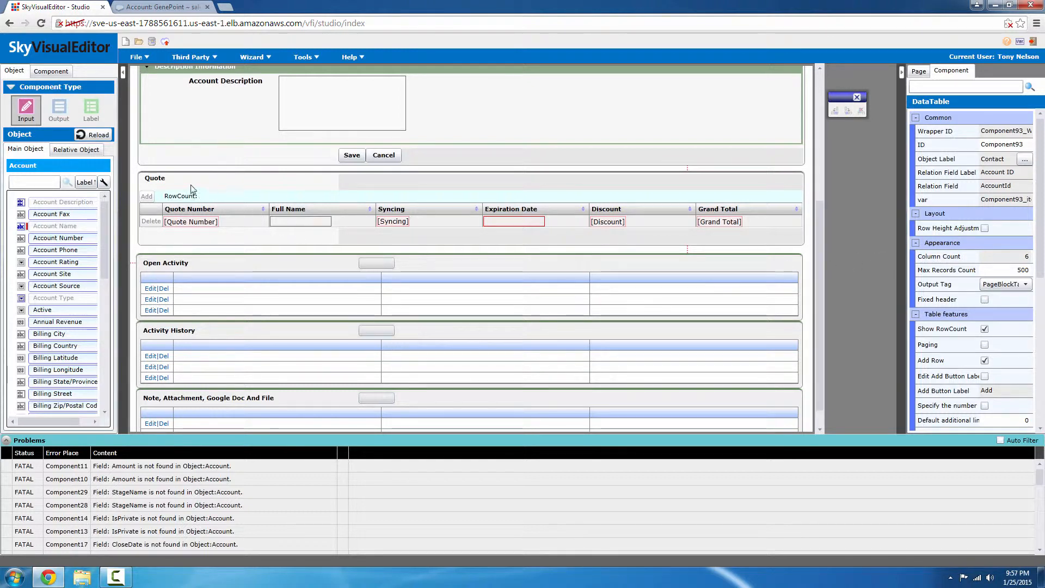
left_click(177, 183)
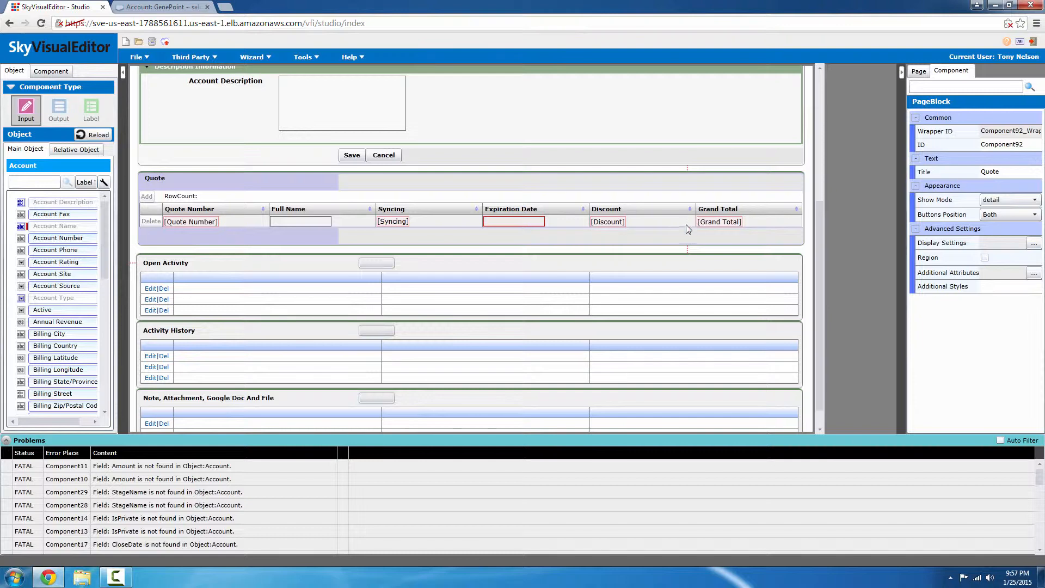
Step: Remove the first invalid field from the first column of the Additional Information section
scroll(547, 238, "up", 2)
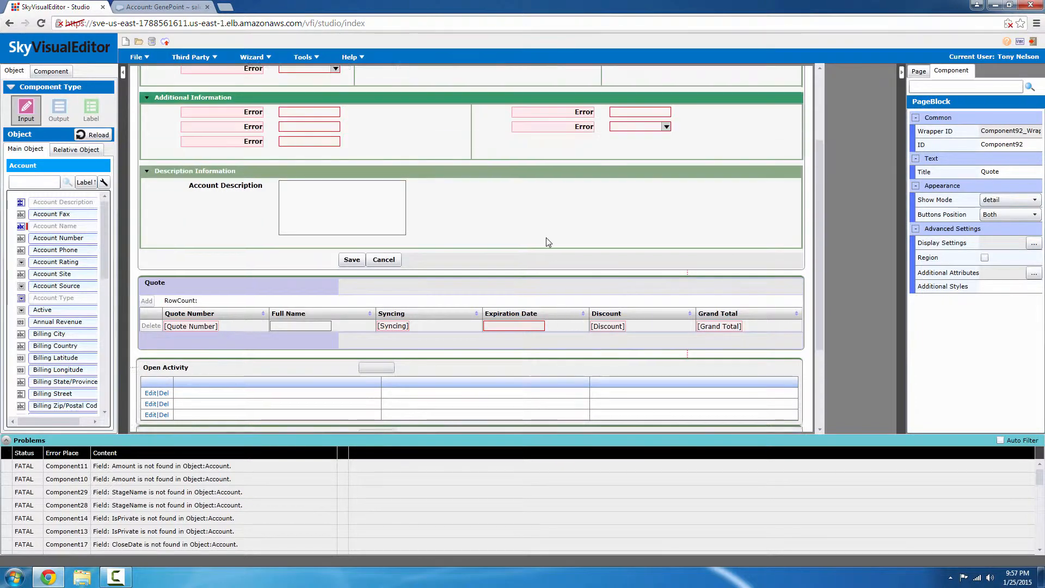
scroll(545, 240, "up", 2)
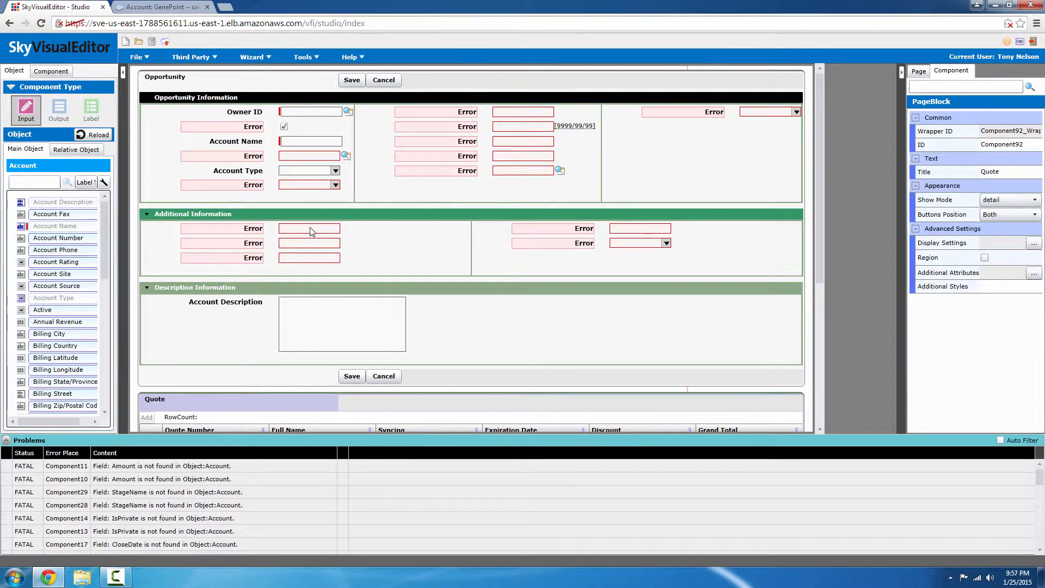
left_click_drag(310, 228, 79, 249)
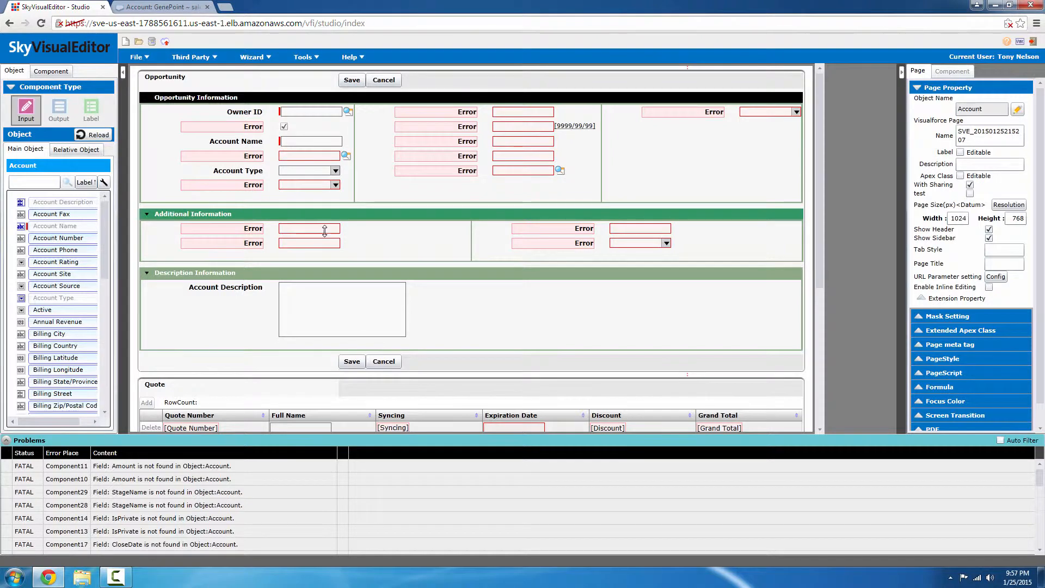
Step: Reassign the invalid Amount input to the Annual Revenue field, searching the field list for "reven"
left_click(508, 116)
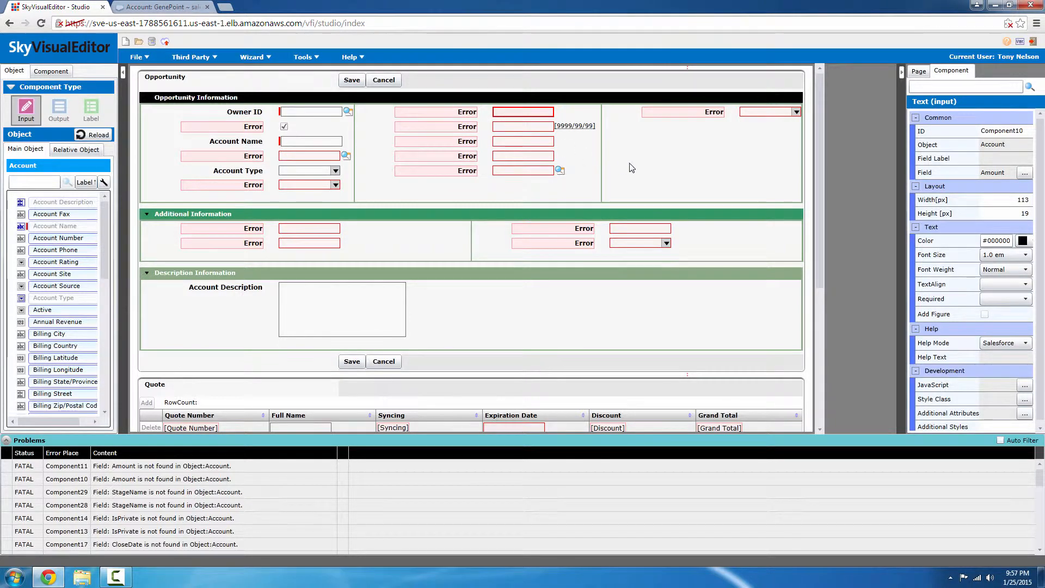
left_click(1026, 173)
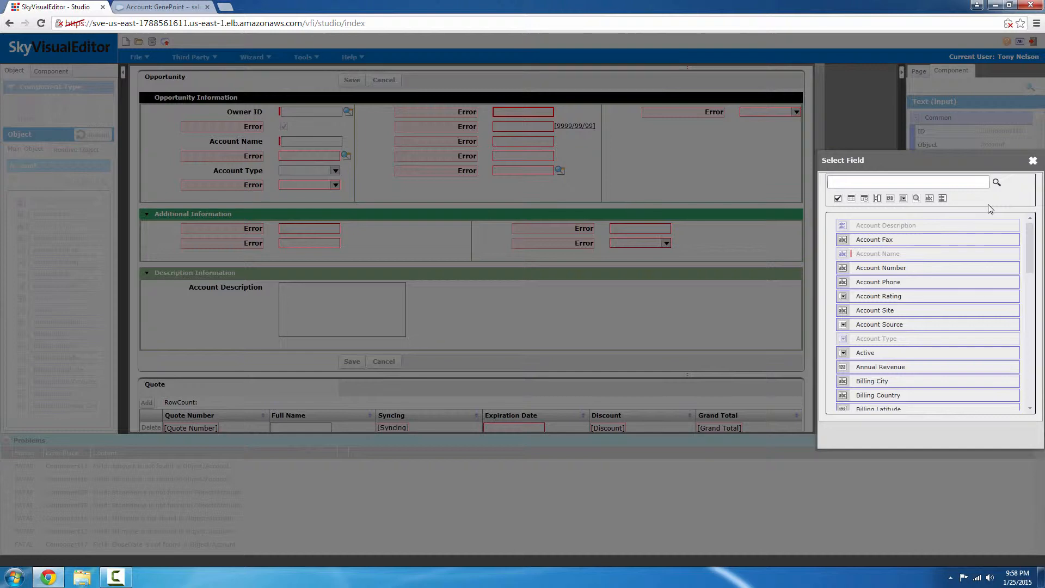
left_click(972, 183)
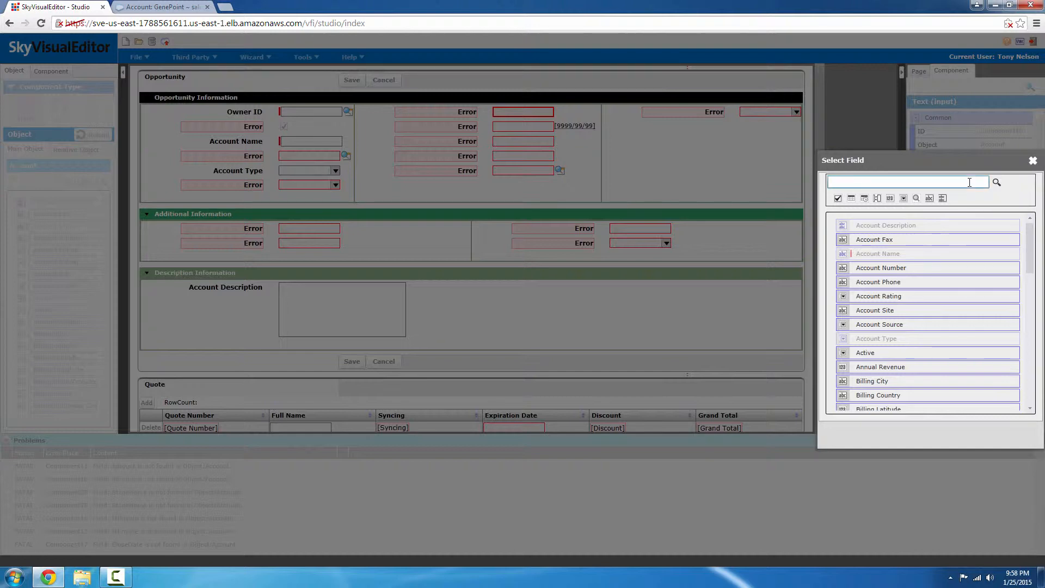
type("reven")
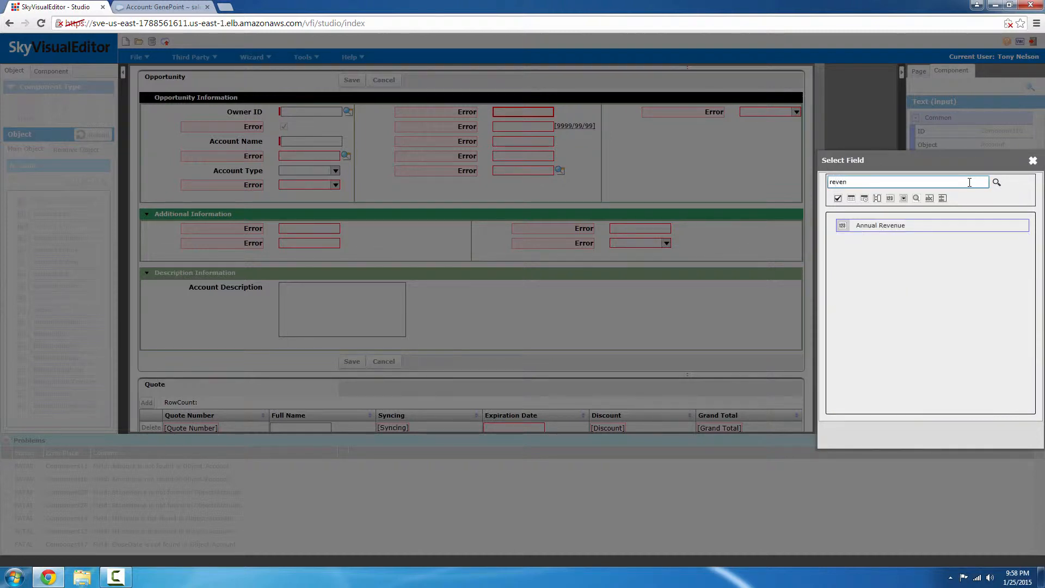
left_click(908, 225)
double_click(908, 226)
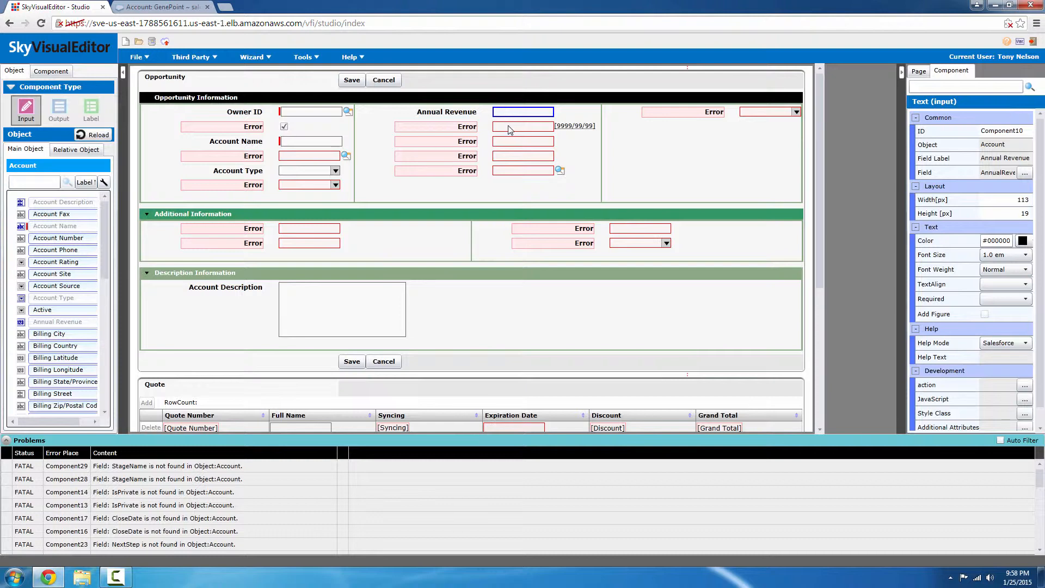
Step: Browse replacement fields for the invalid CloseDate input using the field type filters, including picklists, and close the list without choosing one
left_click(510, 130)
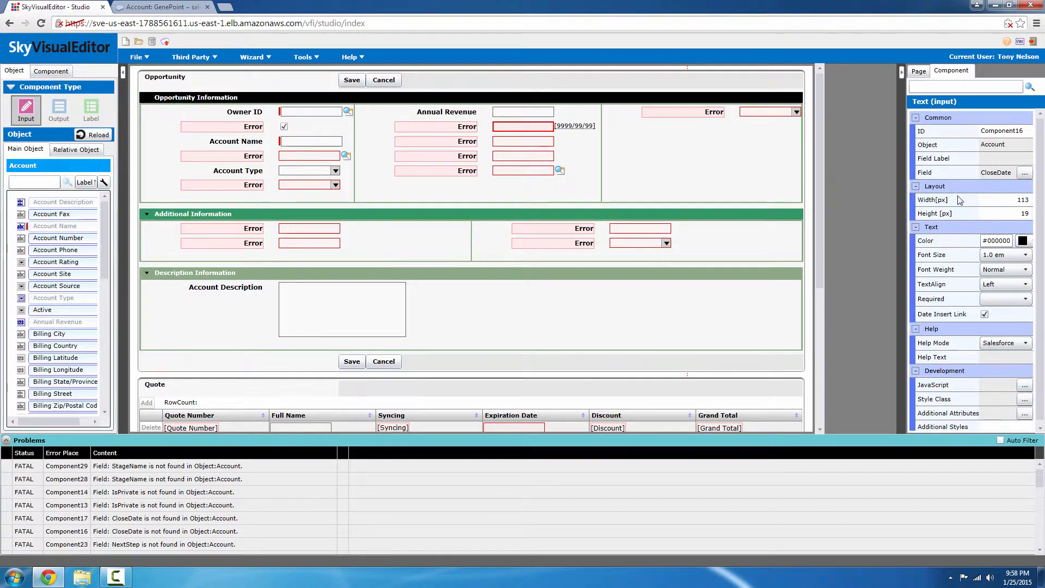
left_click(1025, 173)
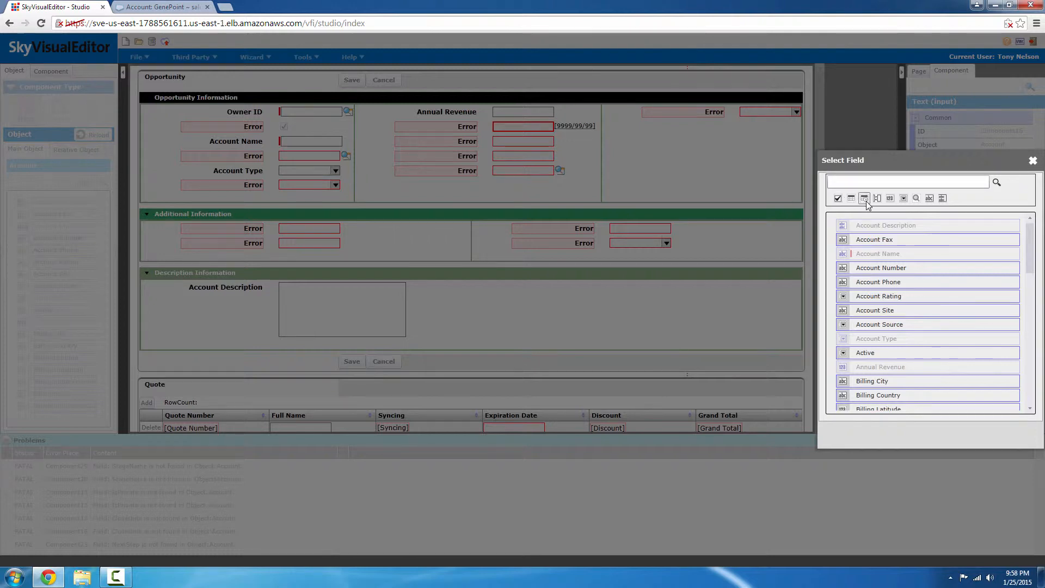
left_click(864, 198)
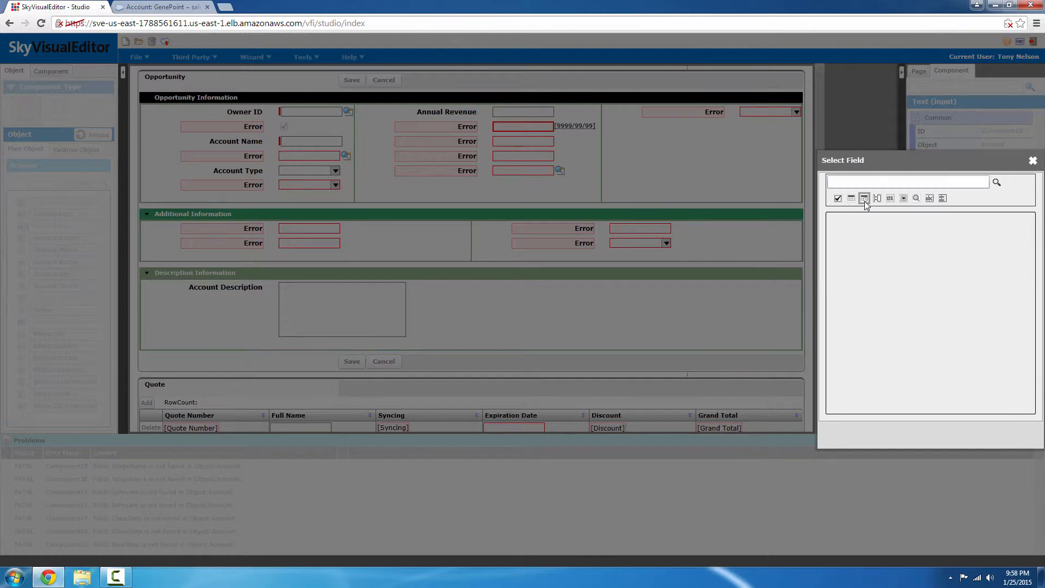
left_click(904, 198)
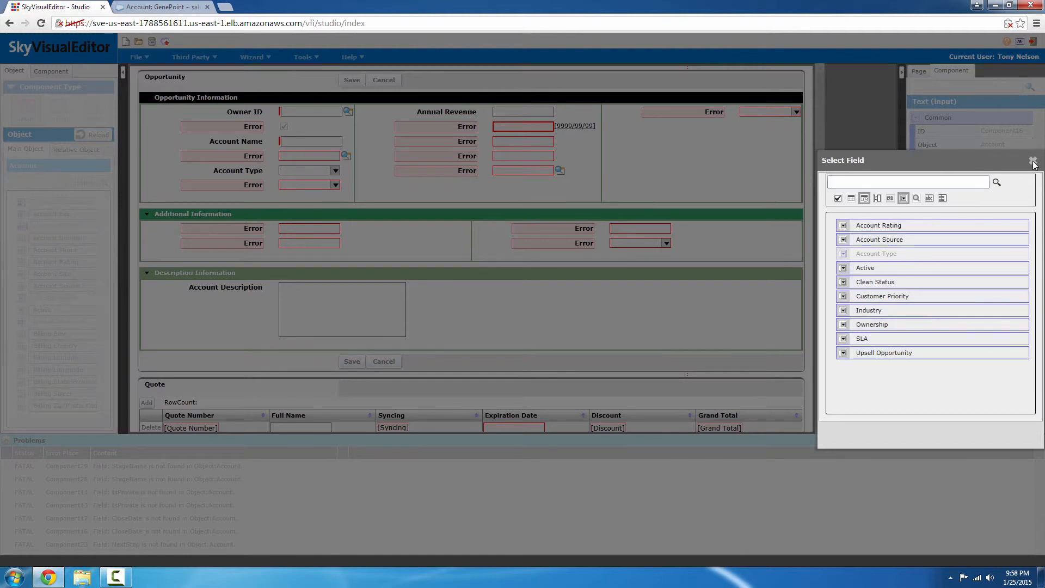
left_click(971, 185)
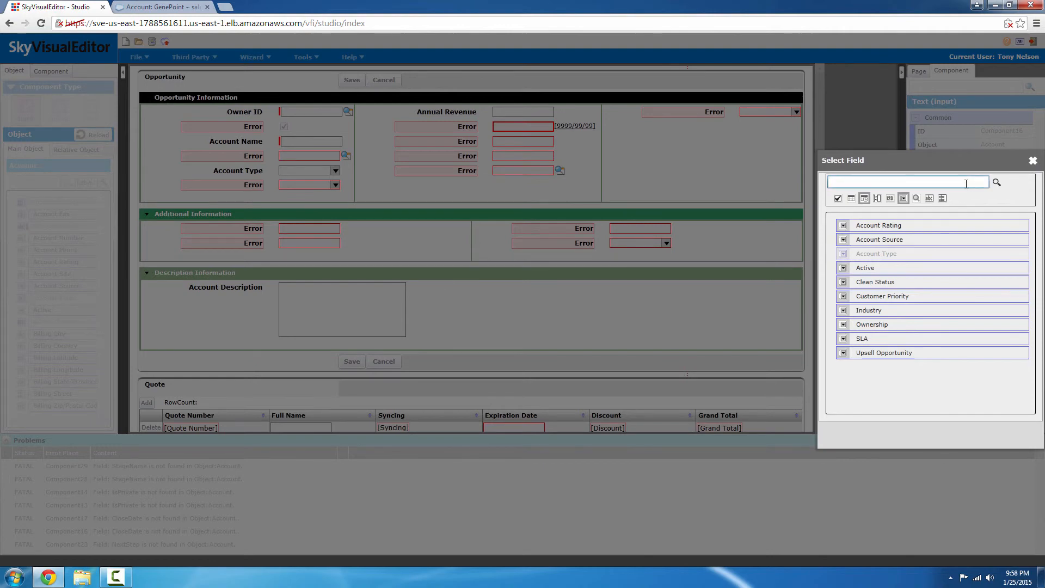
left_click(1034, 162)
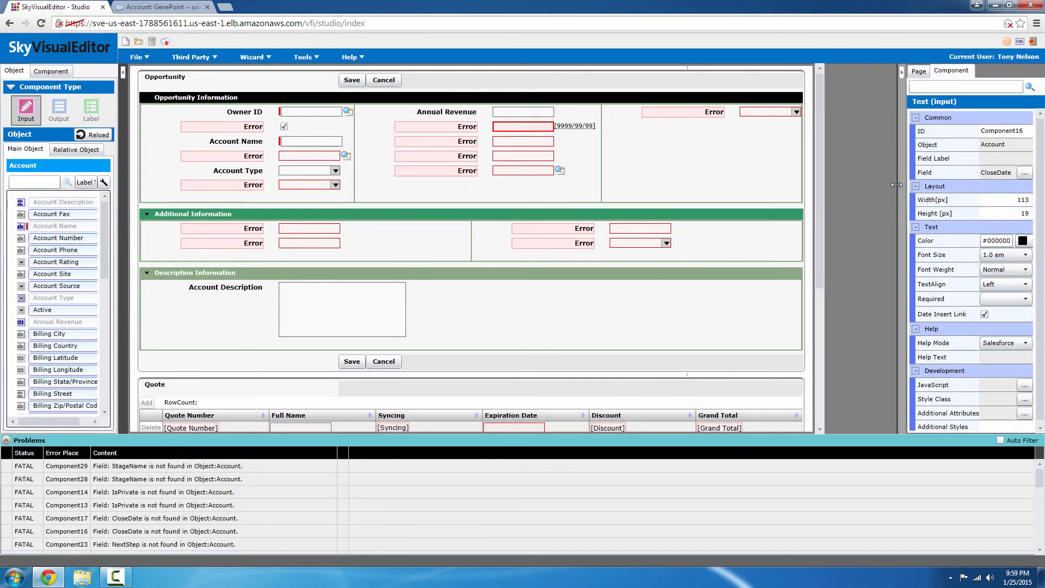